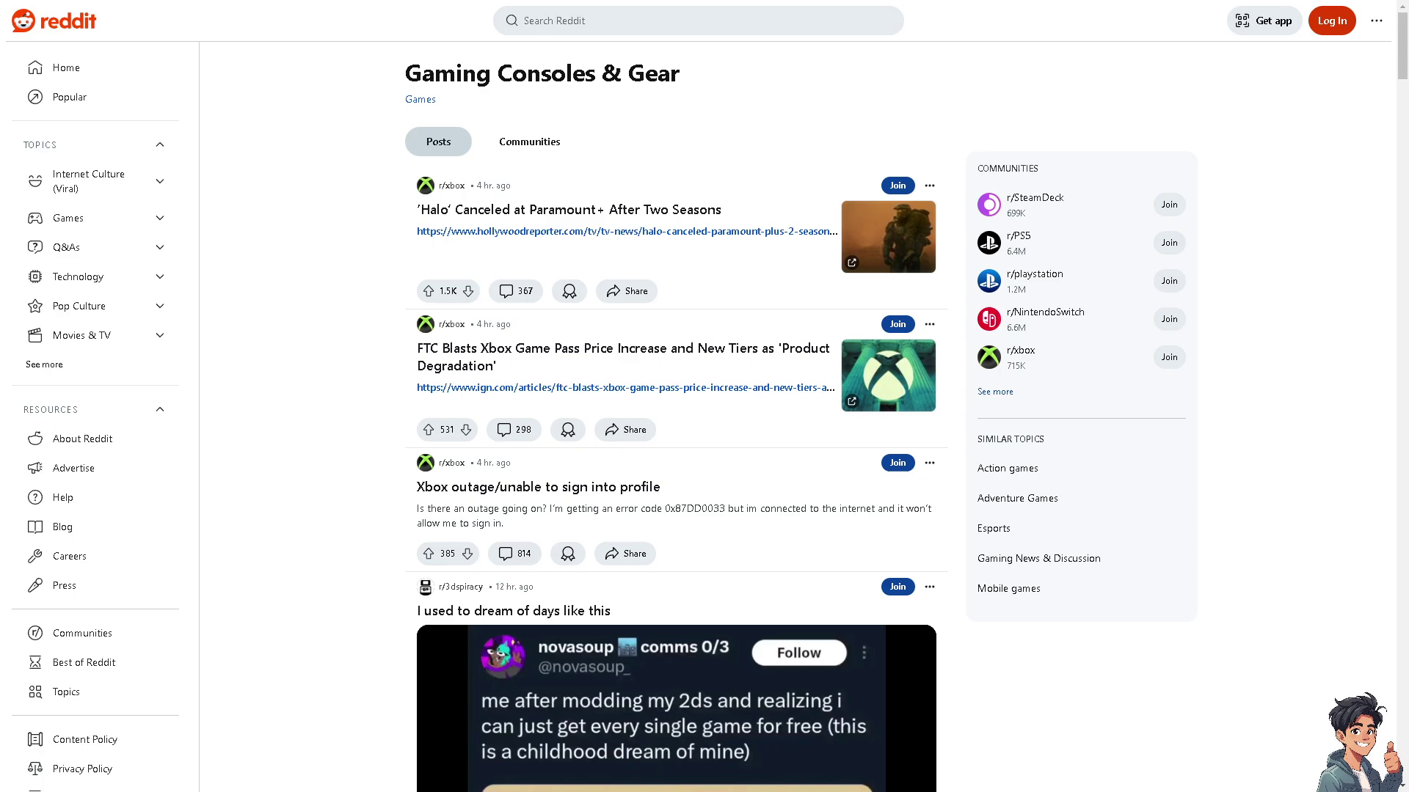
Bring up Reddit's log-in prompt over the Gaming Consoles & Gear page.
click(1331, 21)
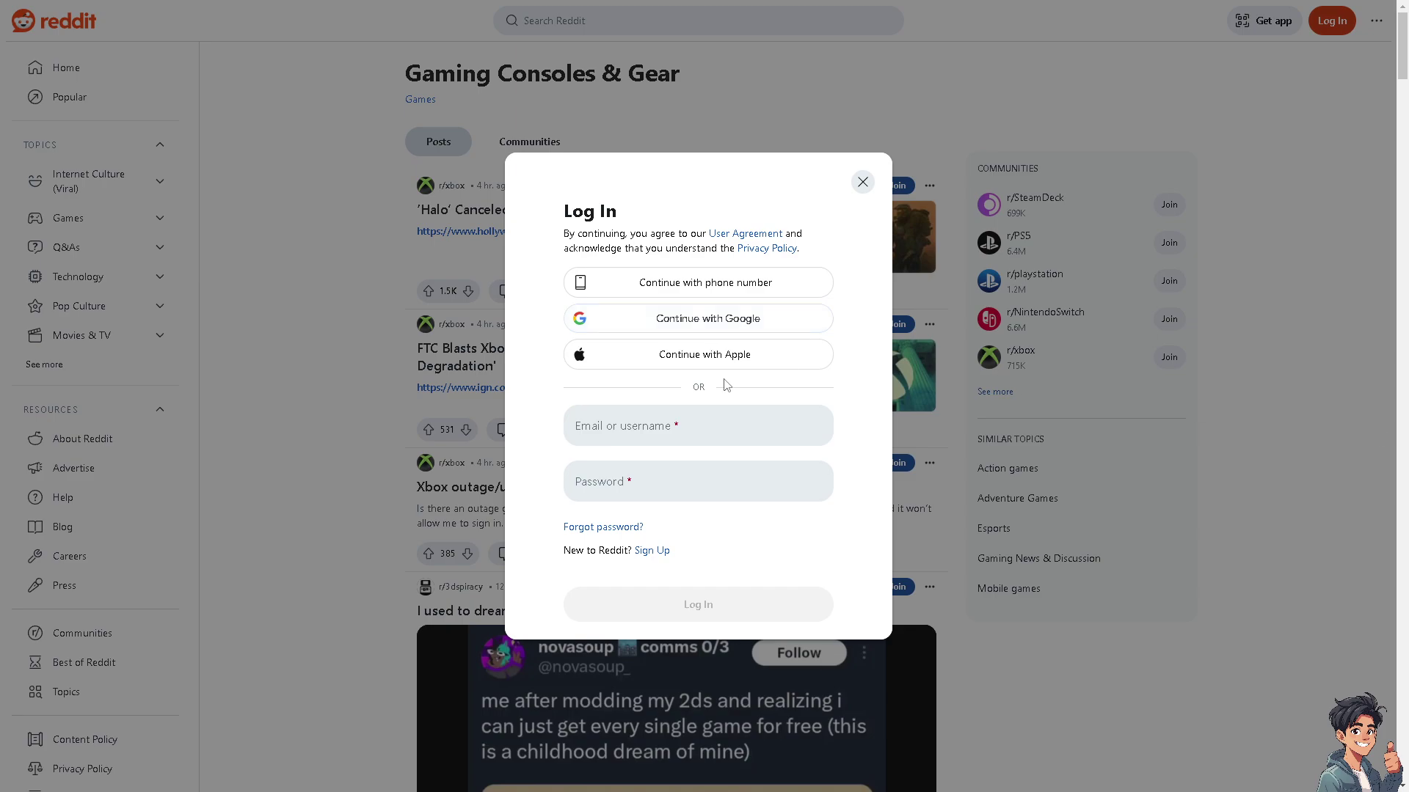
Switch to the Sign Up form and agree to receive emails from Reddit.
click(657, 551)
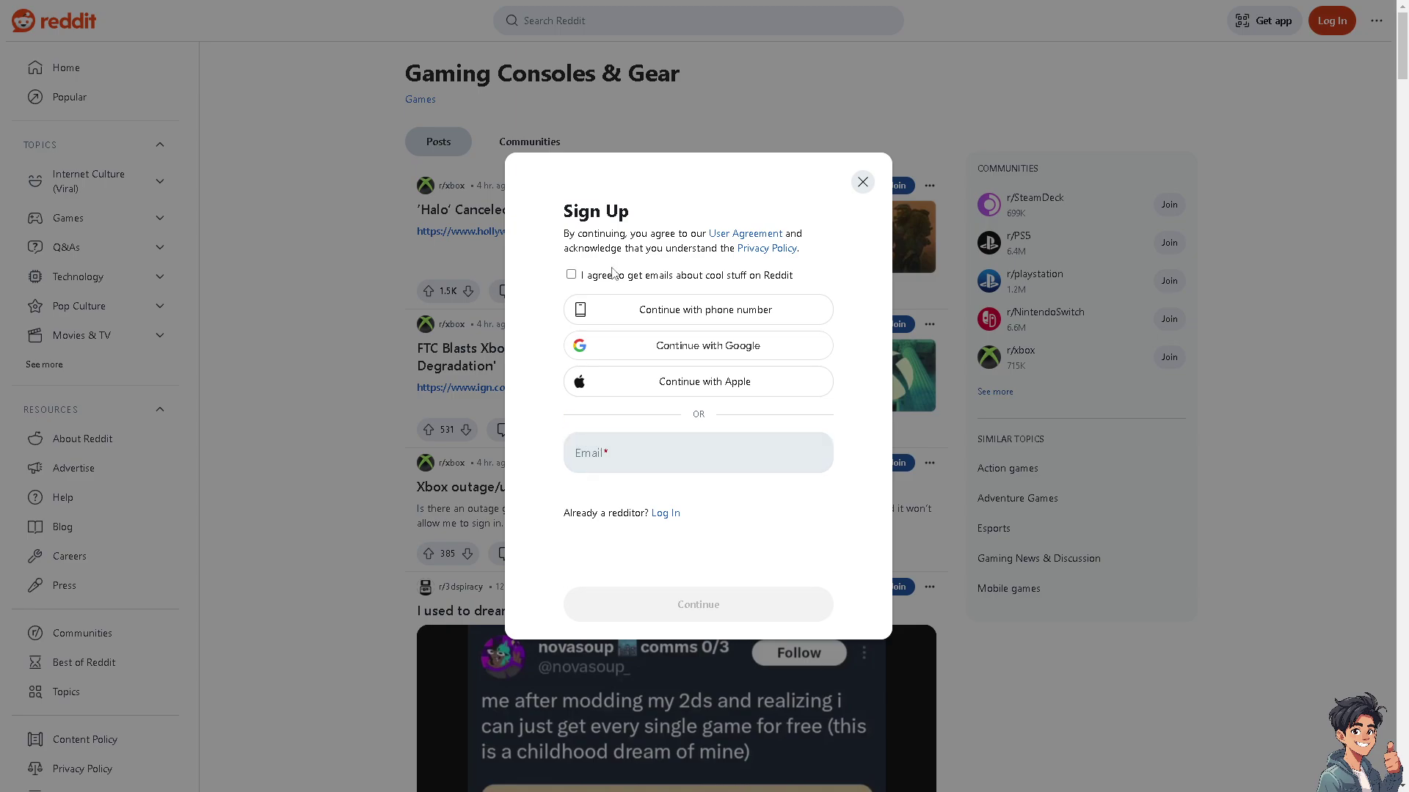
click(572, 275)
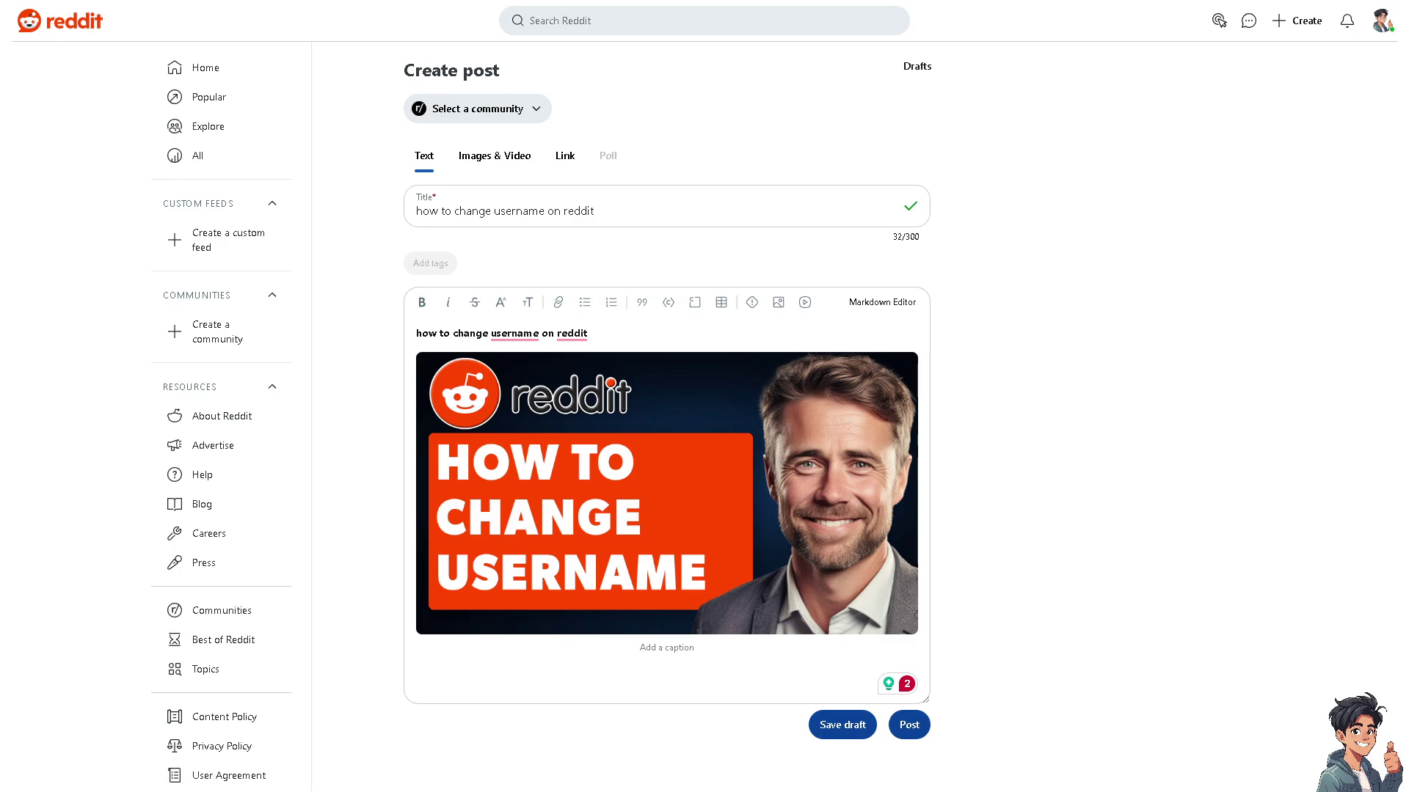
Select and deselect the draft's embedded thumbnail, then show the avatar's account menu.
click(694, 459)
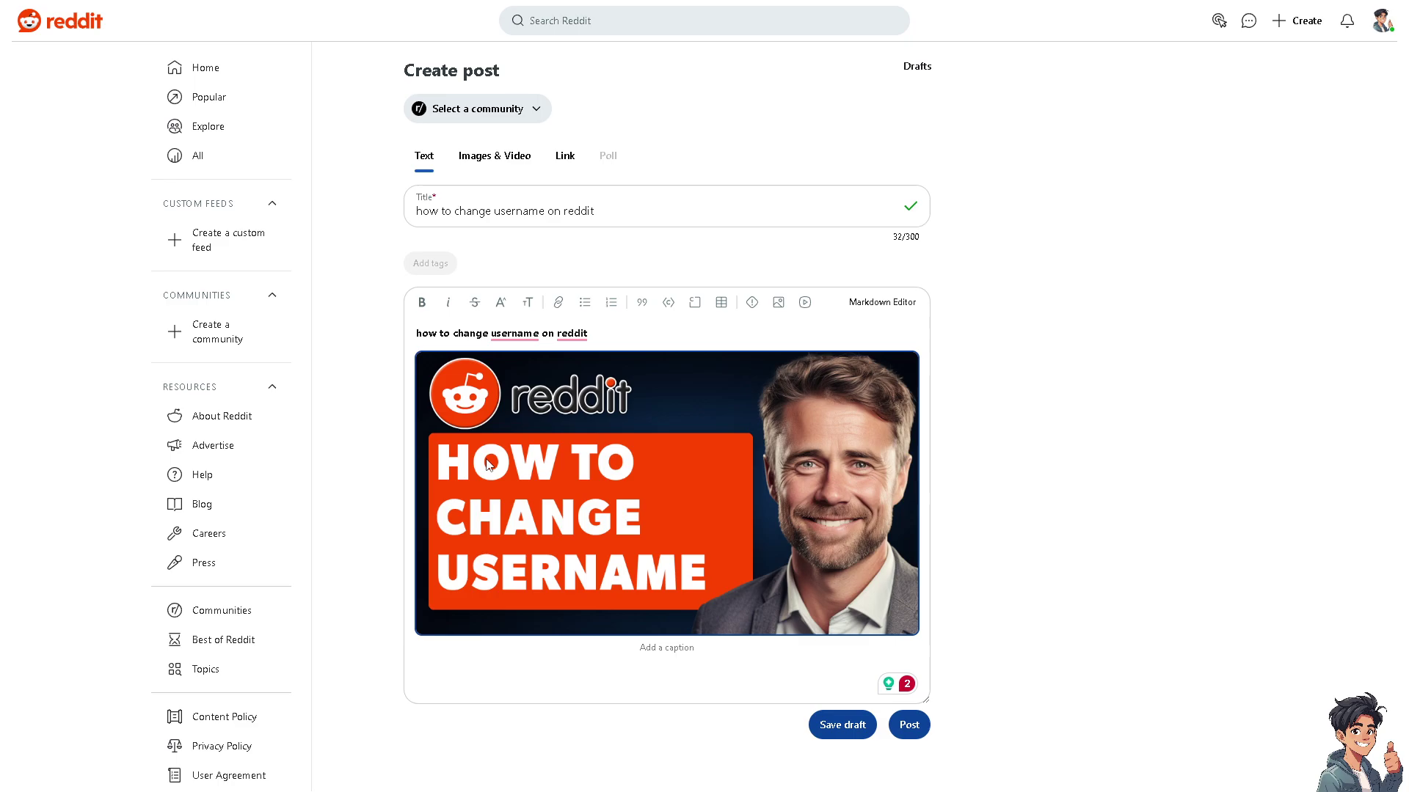
click(1057, 462)
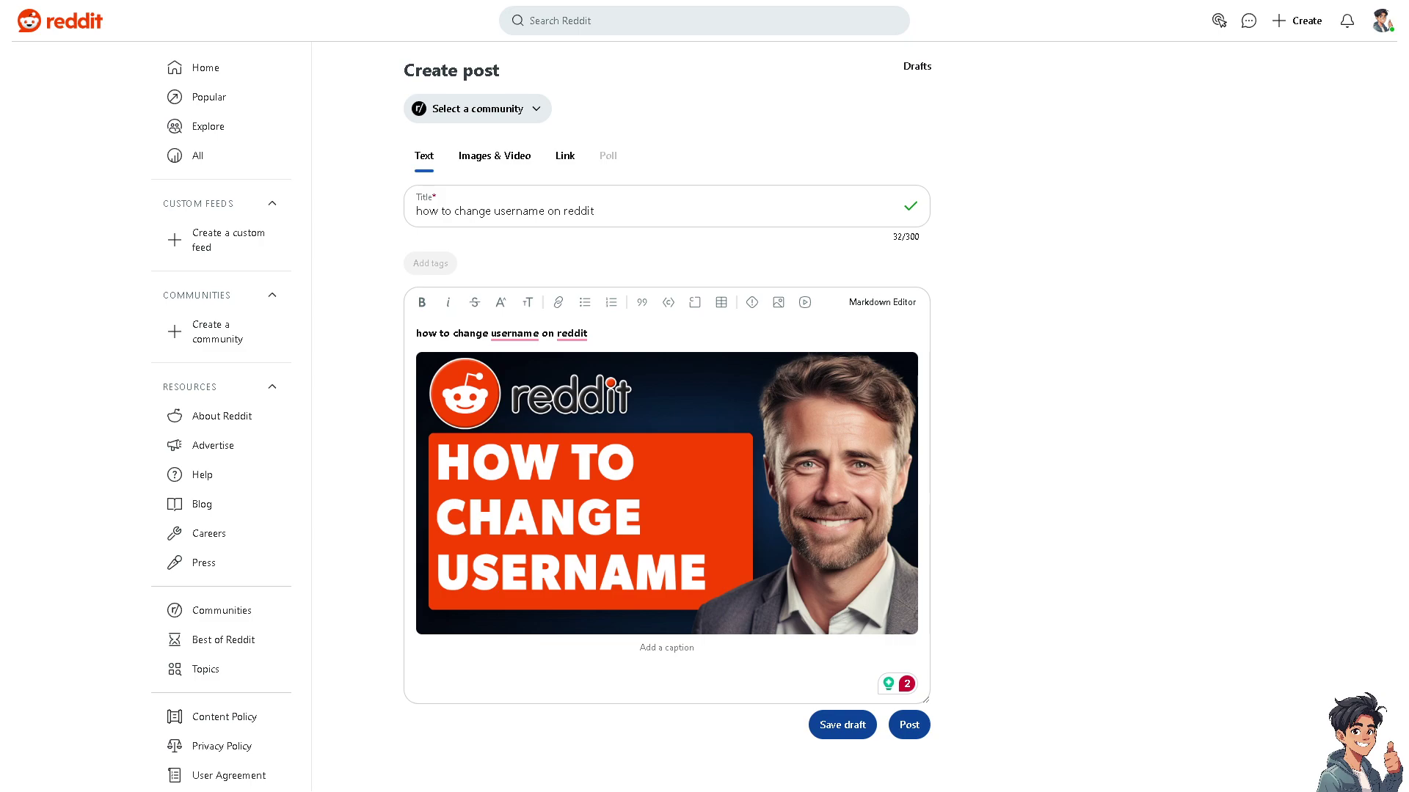
click(1383, 21)
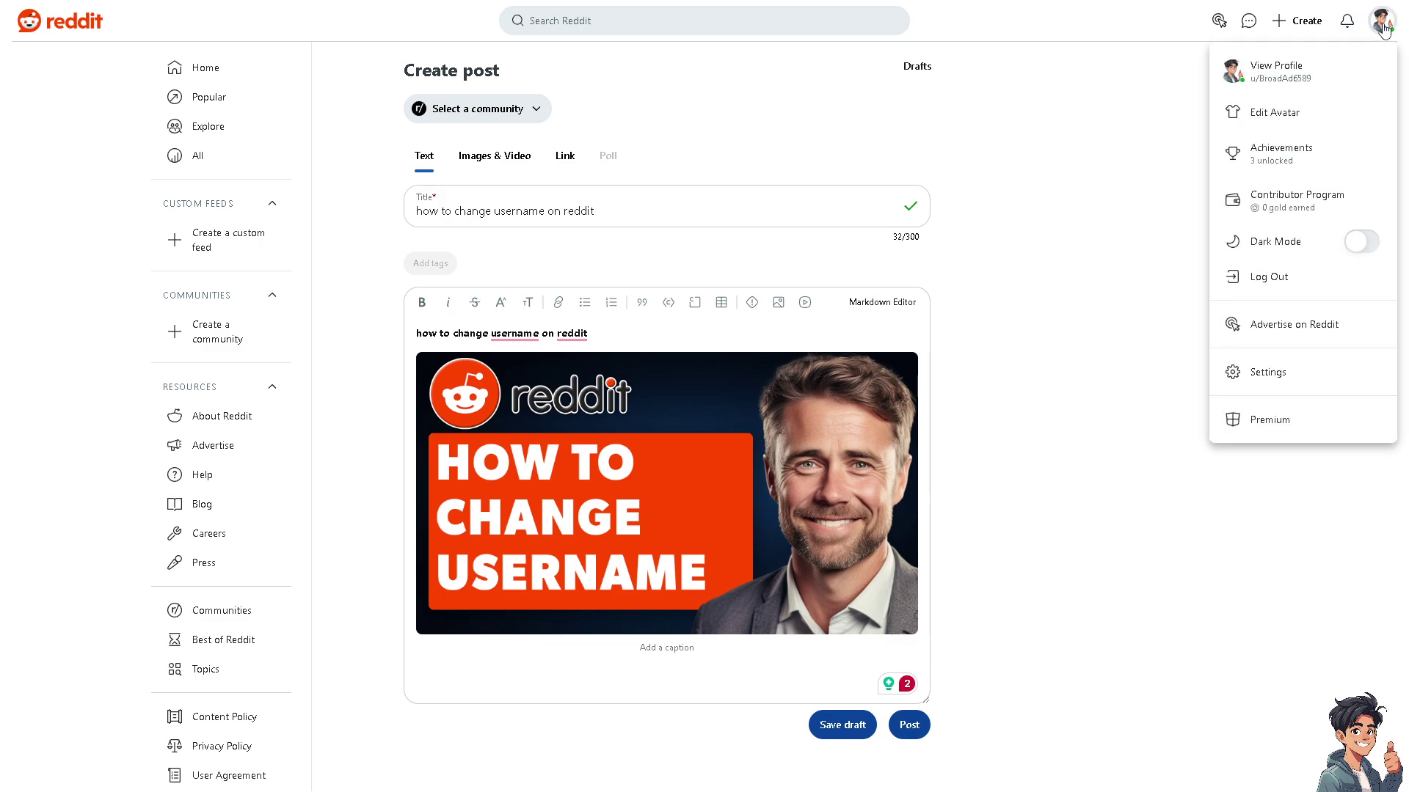
Go to Settings from the account menu, landing on the Profile tab.
click(1257, 375)
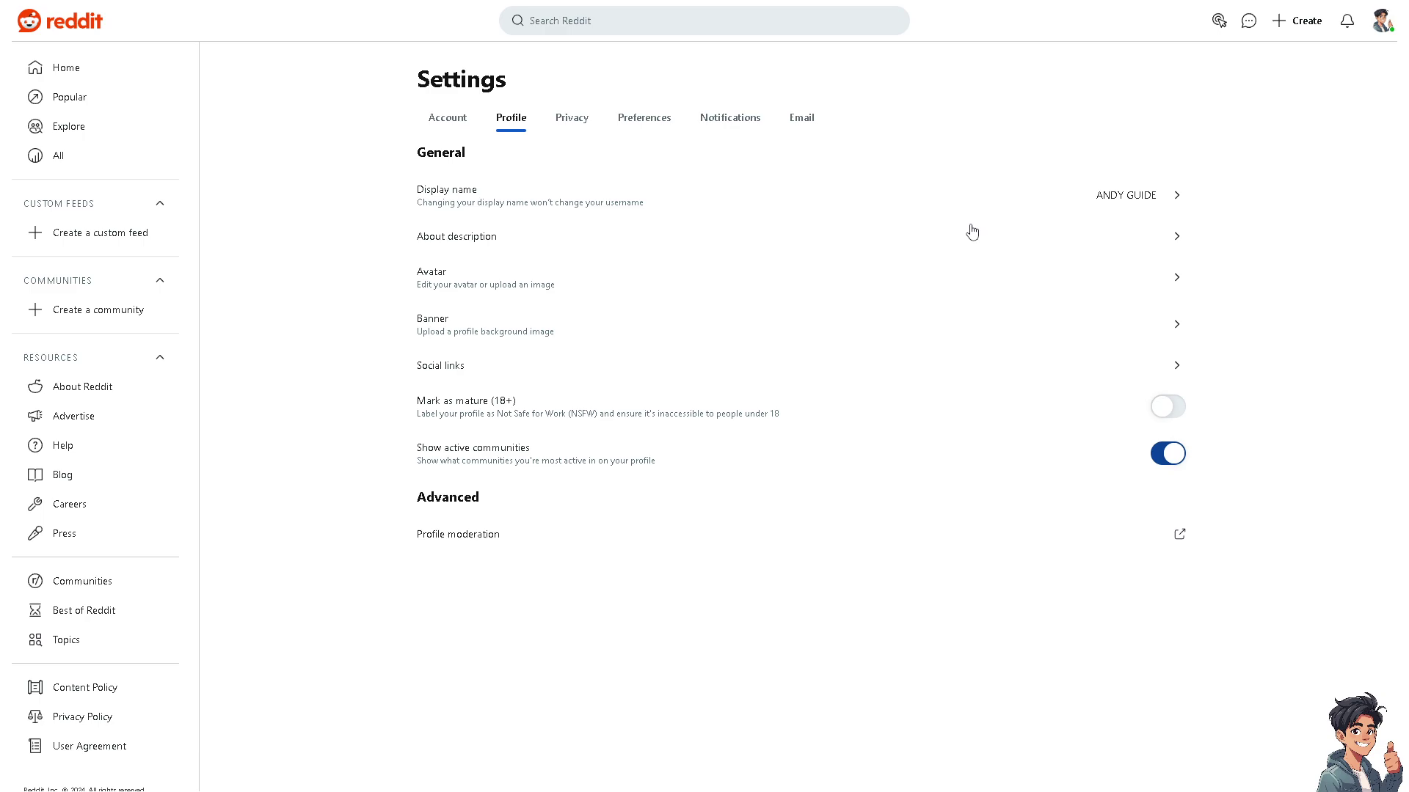
Open the Display name editor and highlight its note that usernames won't change.
click(1177, 195)
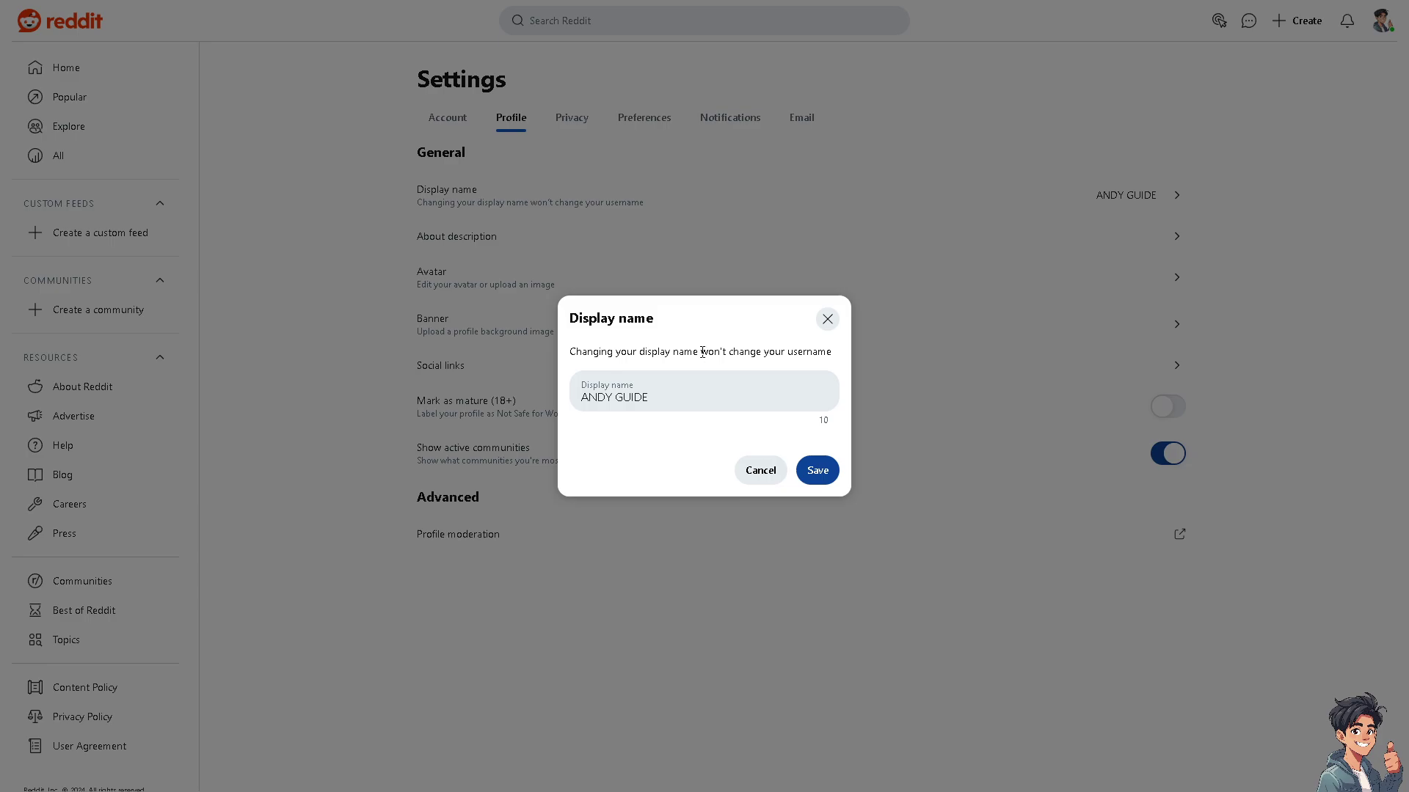
mouse_move(701, 350)
mouse_down()
mouse_move(829, 351)
mouse_move(586, 354)
mouse_up()
click(832, 352)
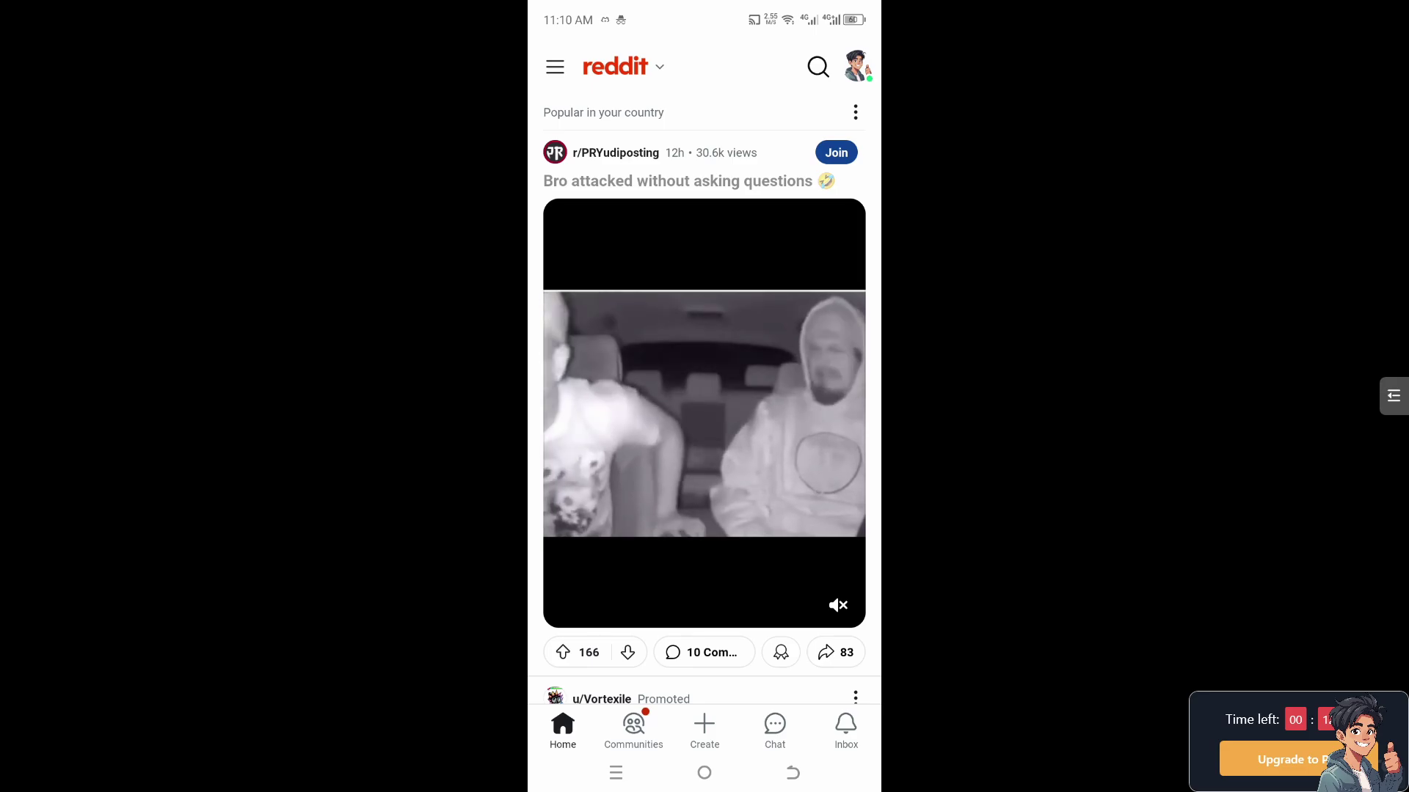
Open the mobile profile drawer, view the signed-in accounts list, then close it.
click(857, 66)
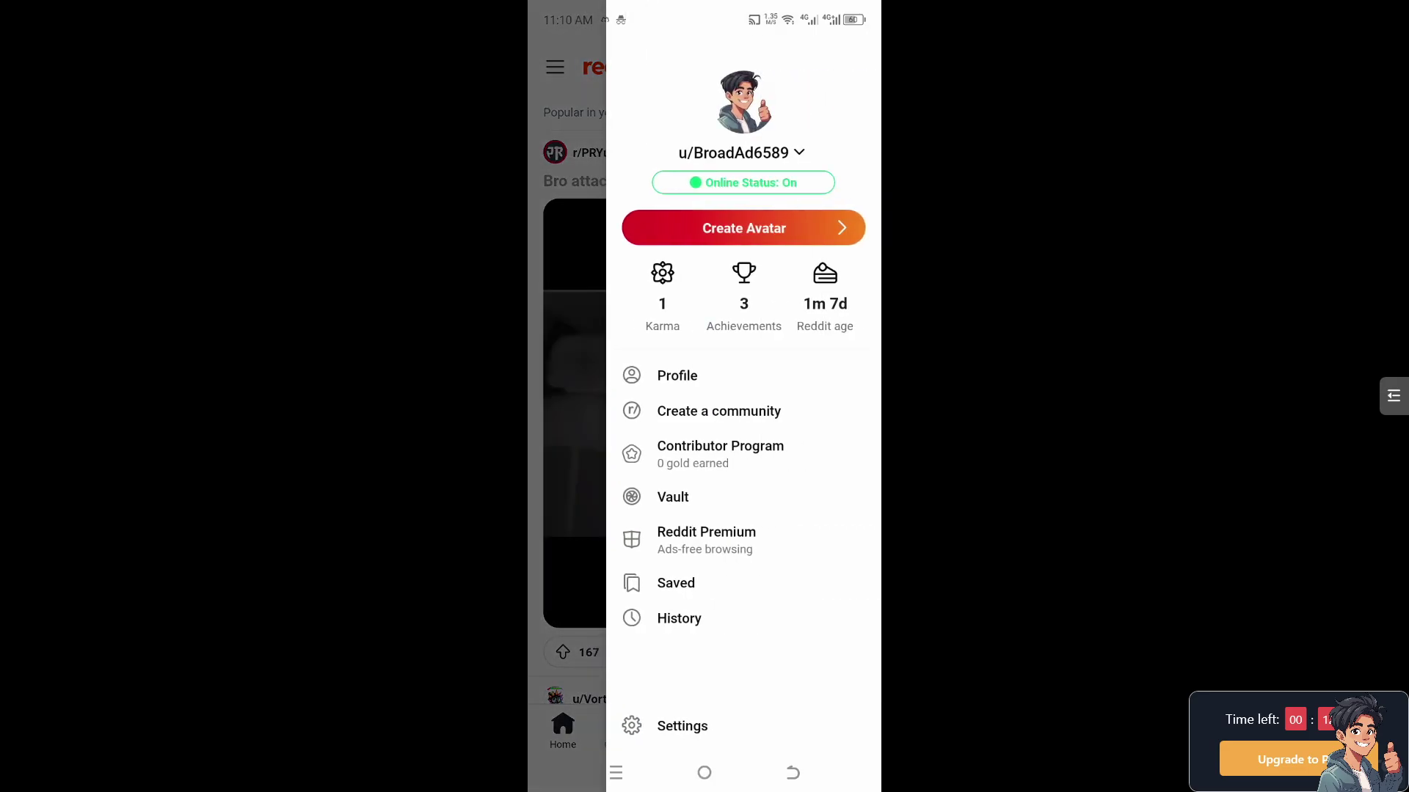
click(741, 153)
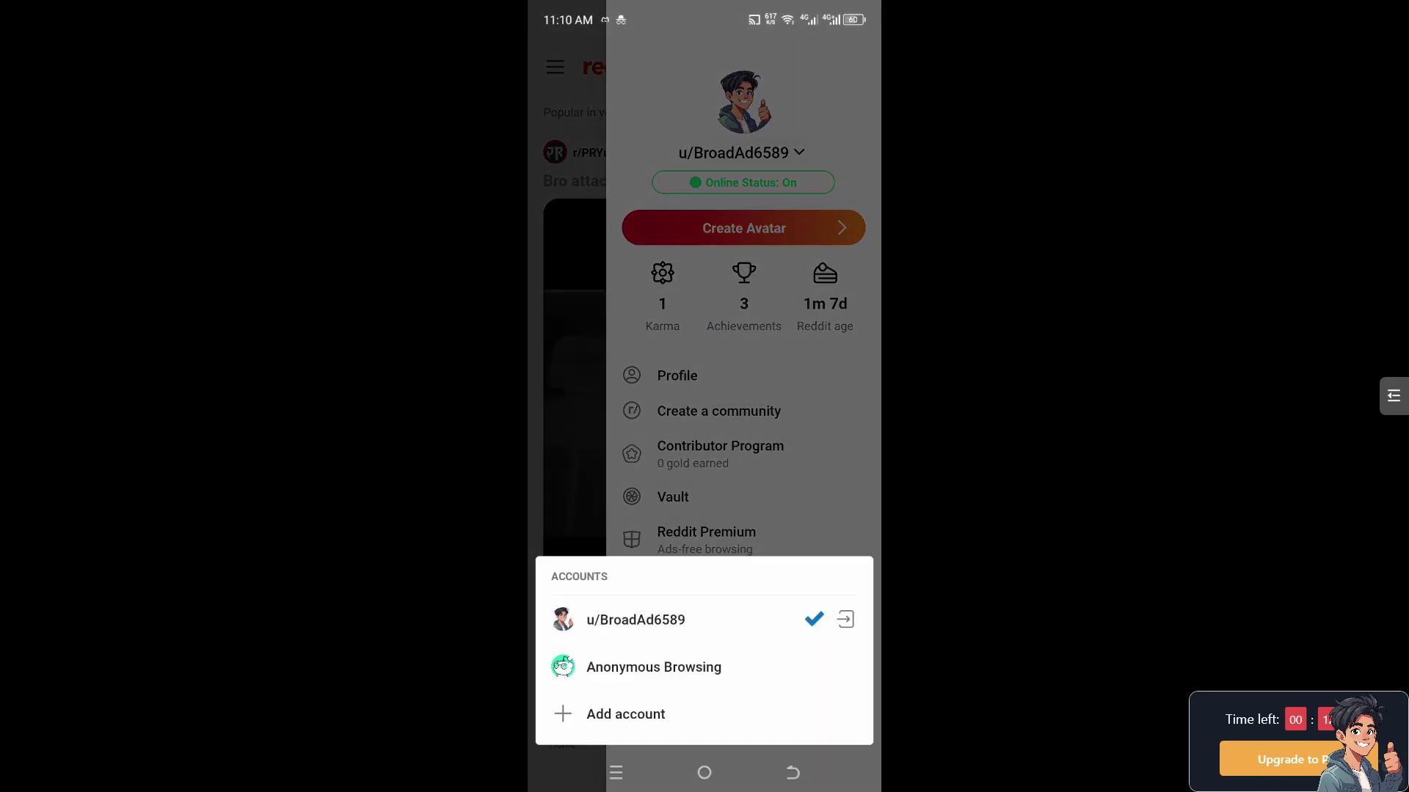
key(Escape)
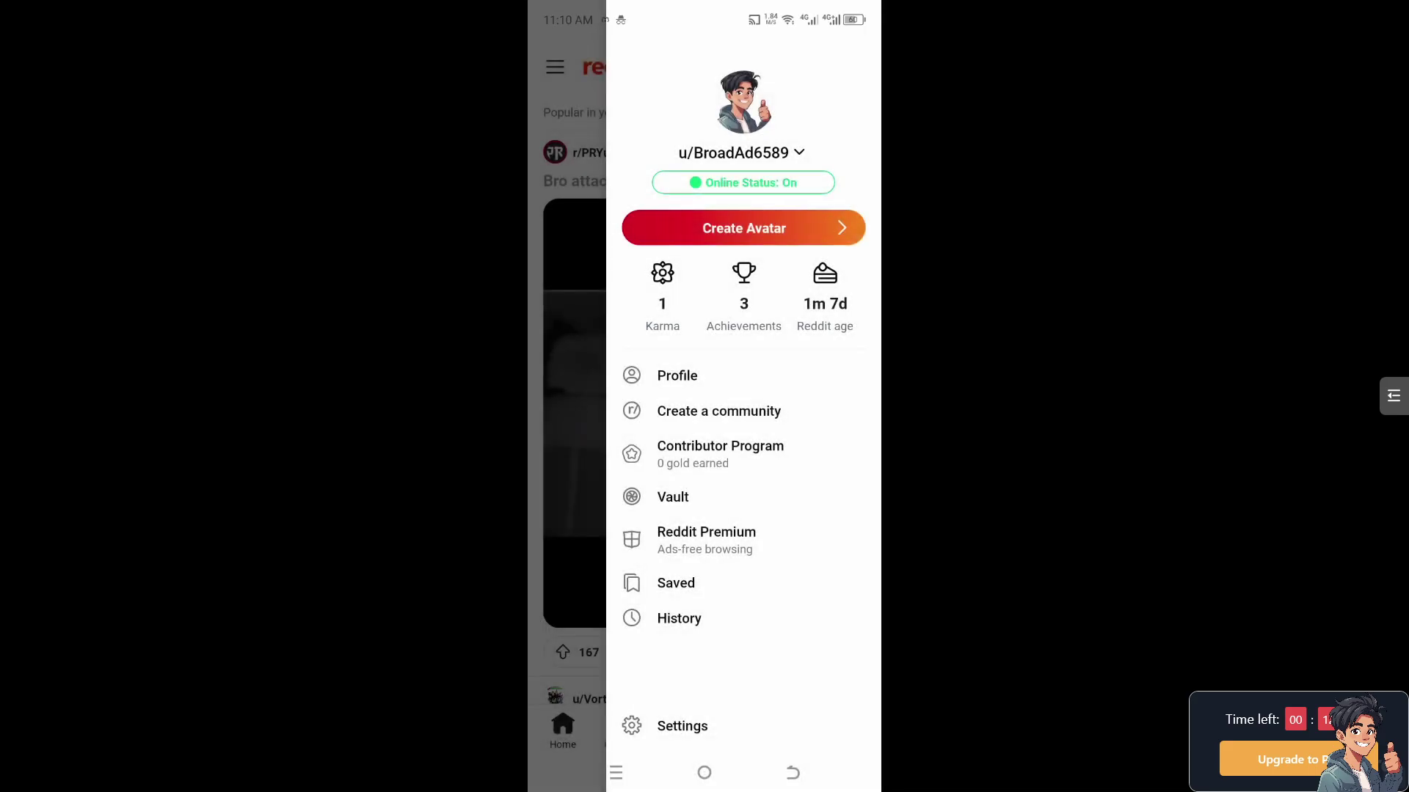
Go to Settings from the bottom of the mobile profile drawer.
click(682, 726)
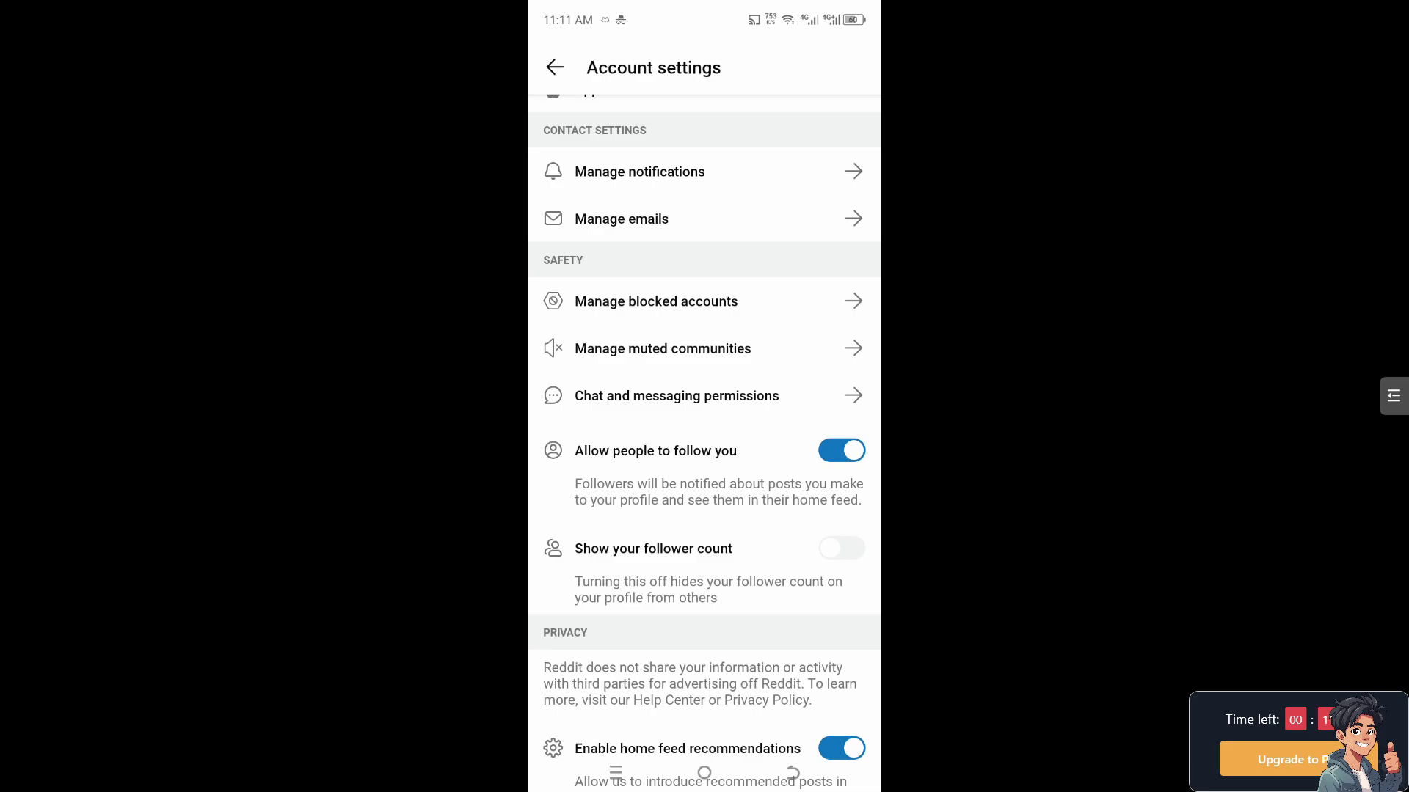
scroll(705, 441, down, 5)
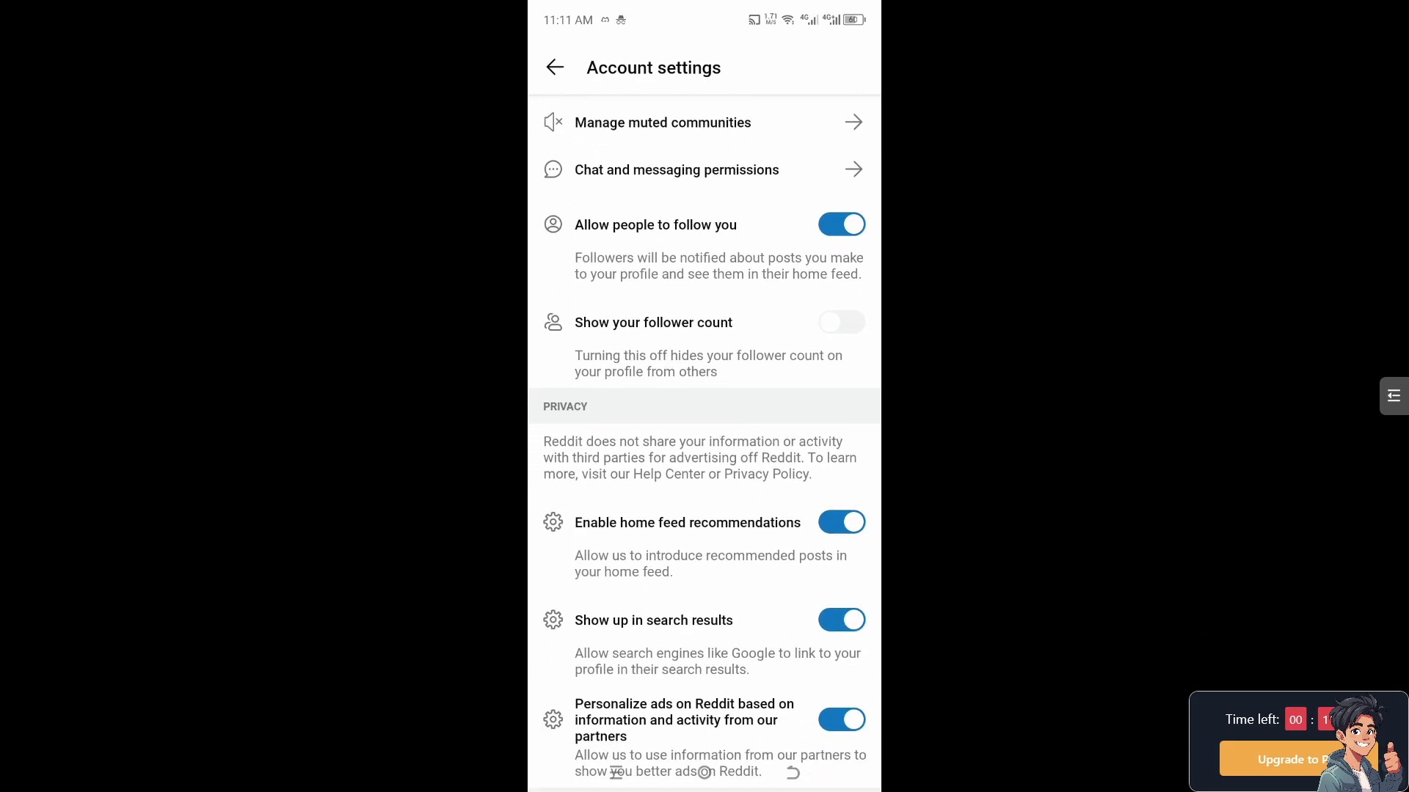
scroll(705, 441, down, 5)
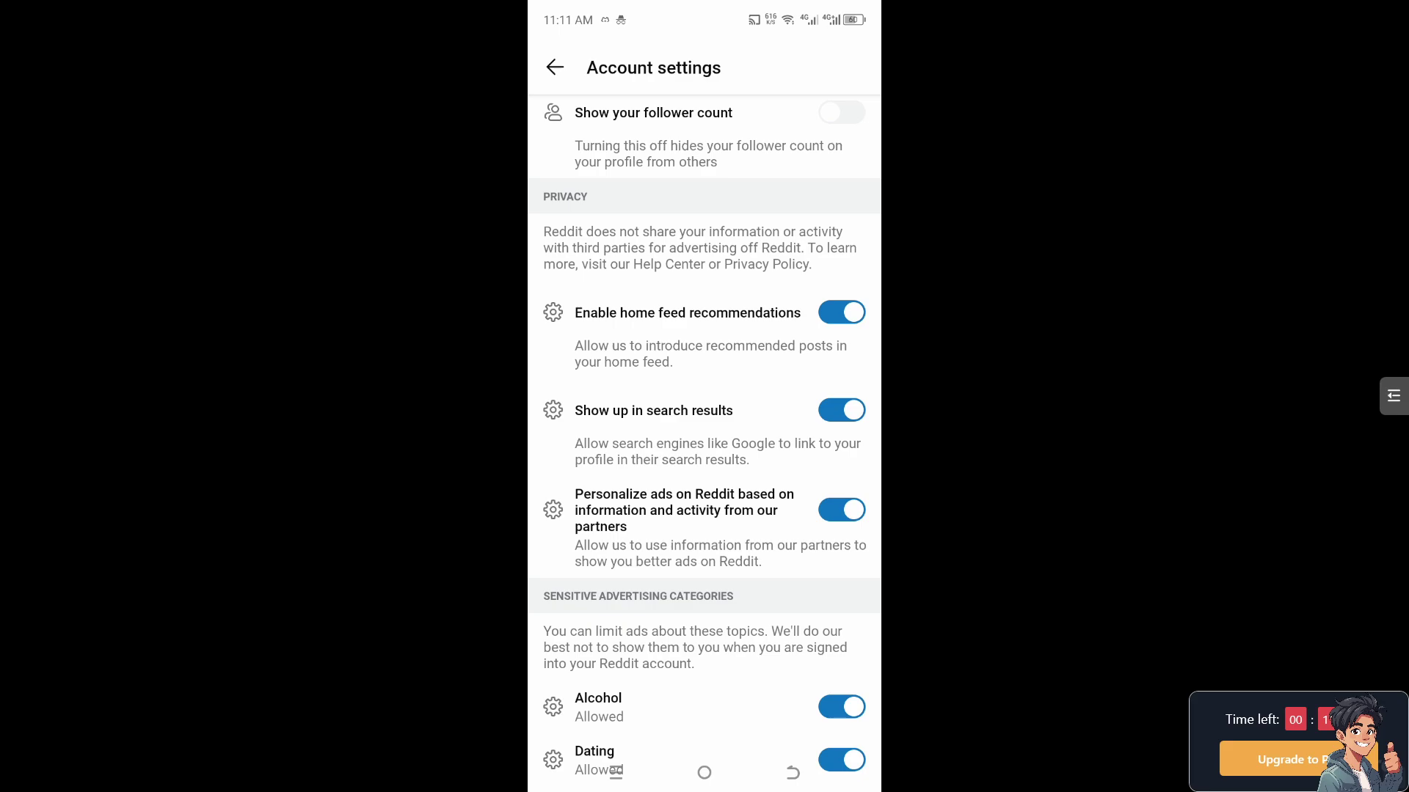
scroll(705, 440, down, 1)
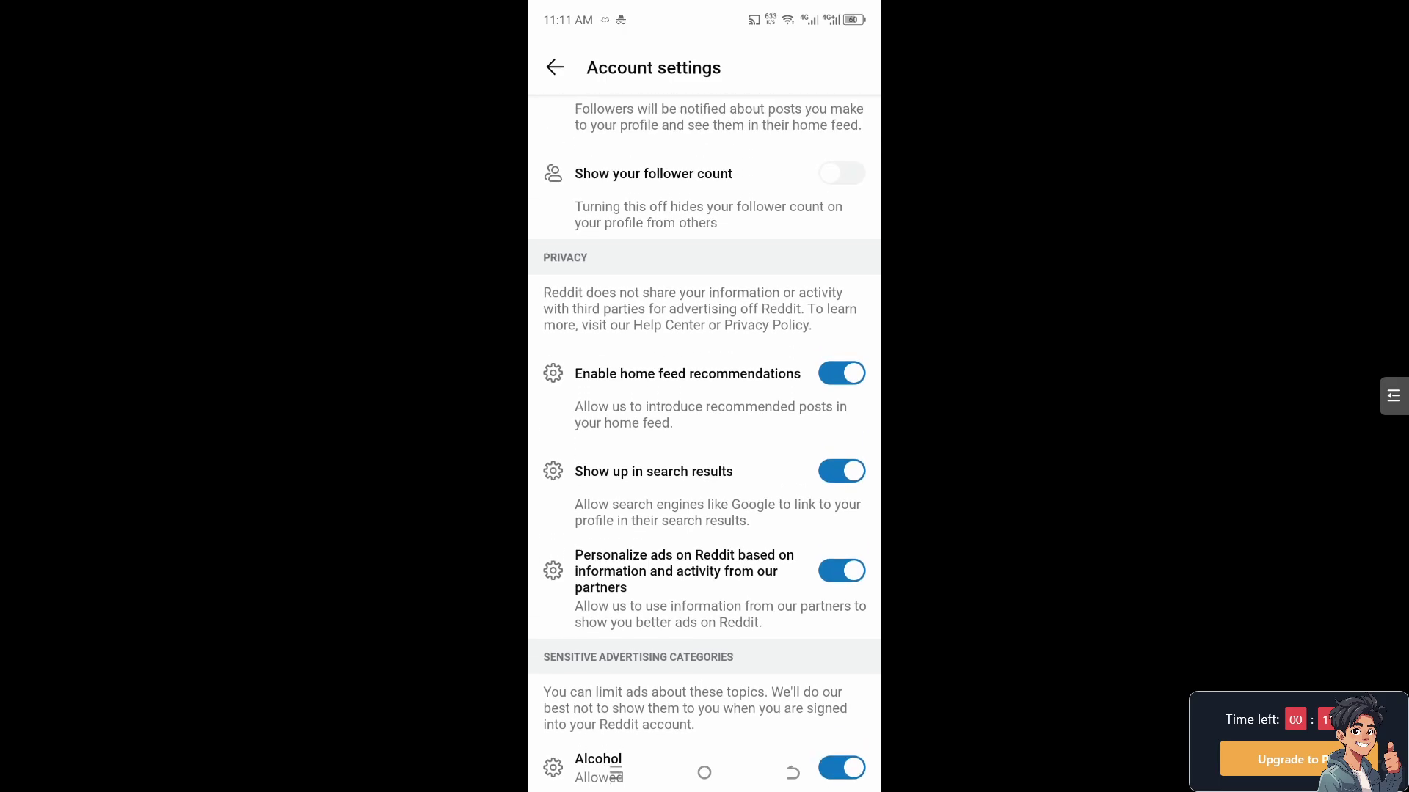
scroll(704, 440, down, 6)
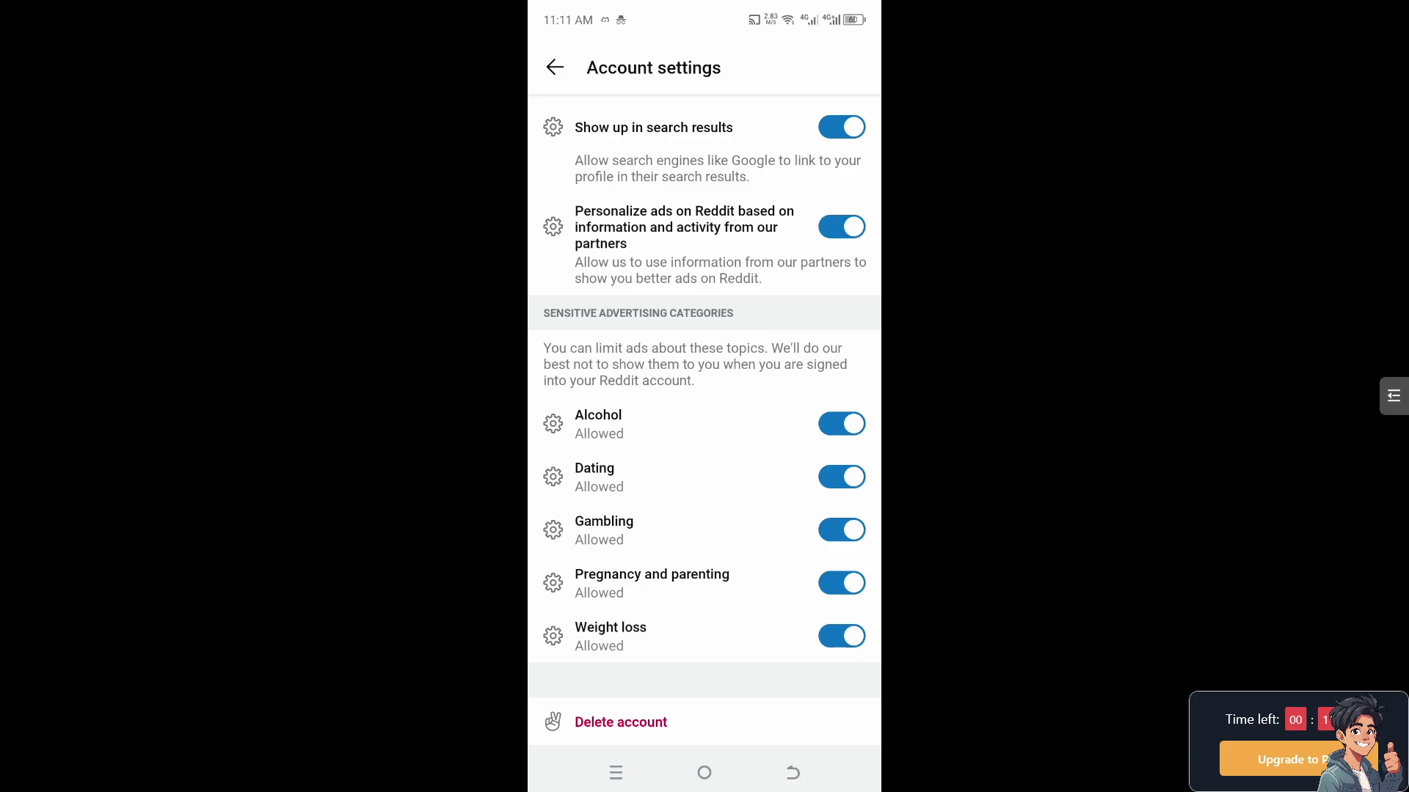